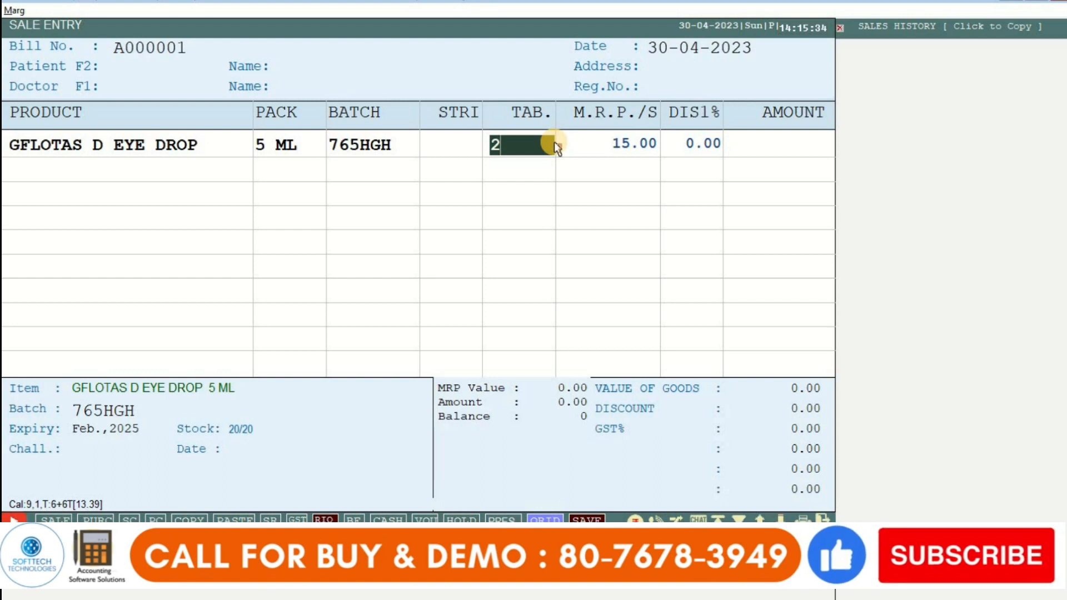
Step: Confirm 2 units of GFLOTAS D EYE DROP batch 765HGH for 30.00, then reopen the product list
key(Return)
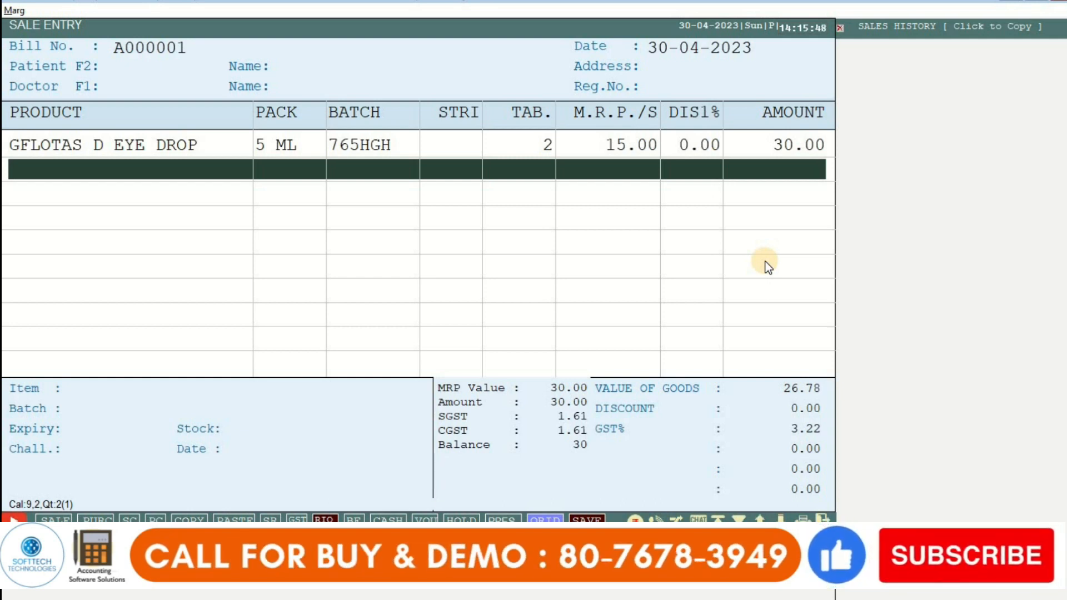
key(Return)
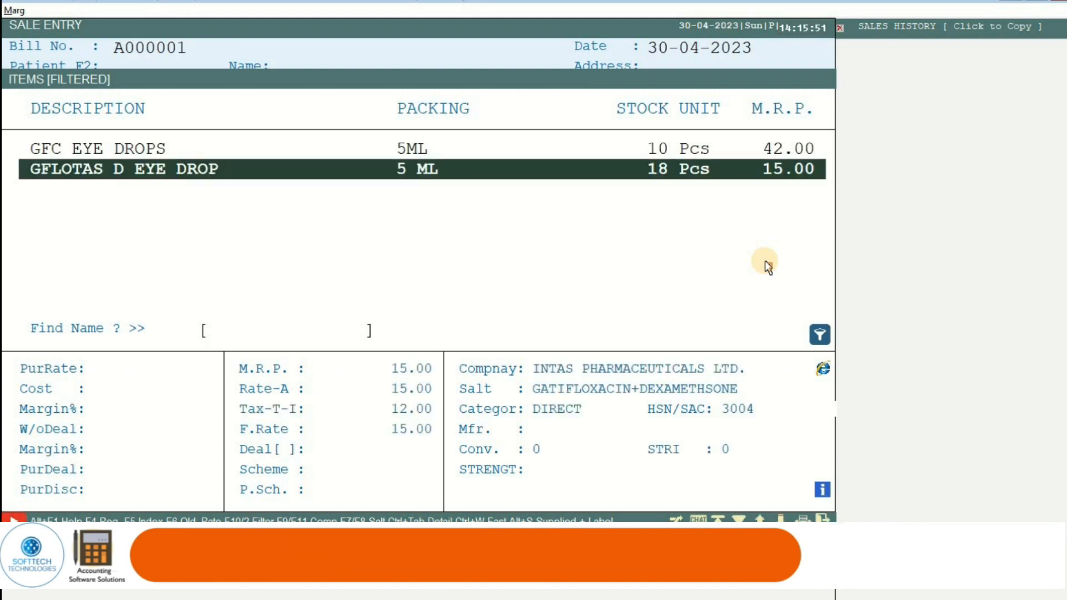
Step: Add GFC EYE DROPS batch BFG647, quantity 2 for 84.00, bringing the bill to 114.00
key(Up)
key(Return)
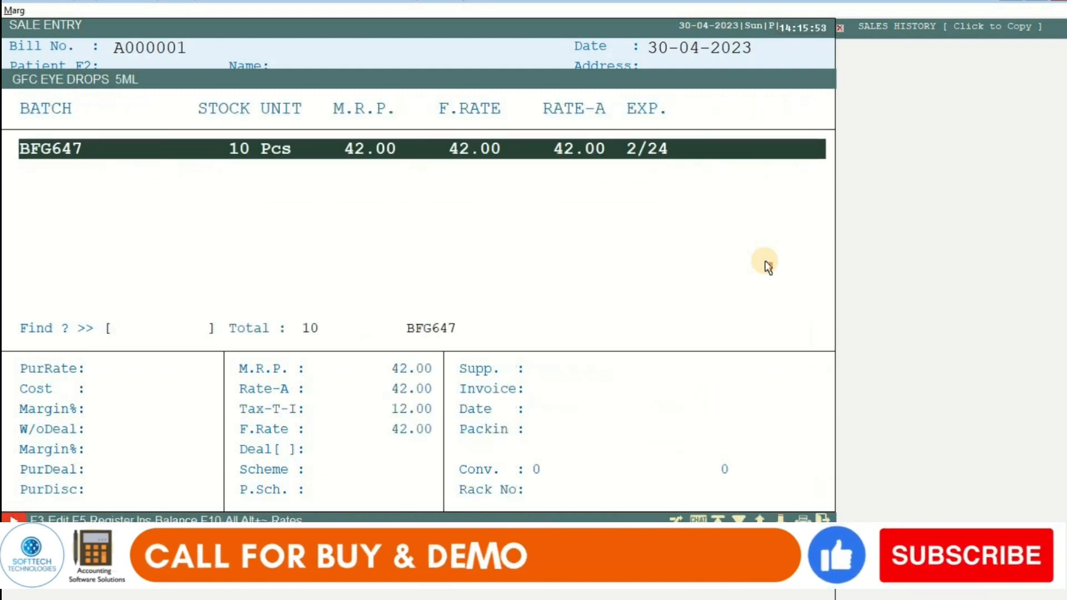
key(Return)
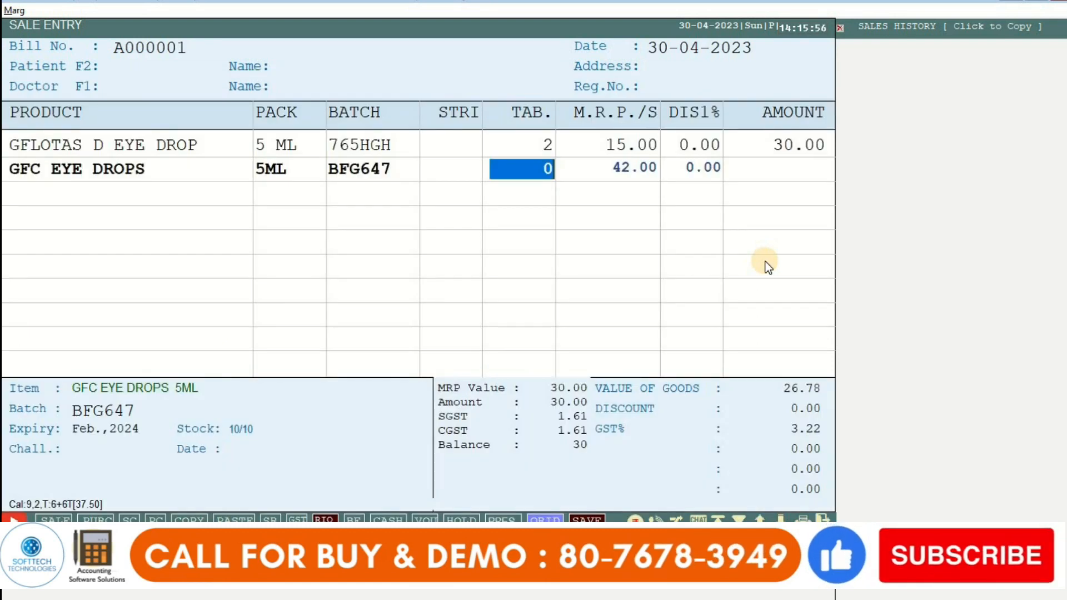
text(2)
key(Return)
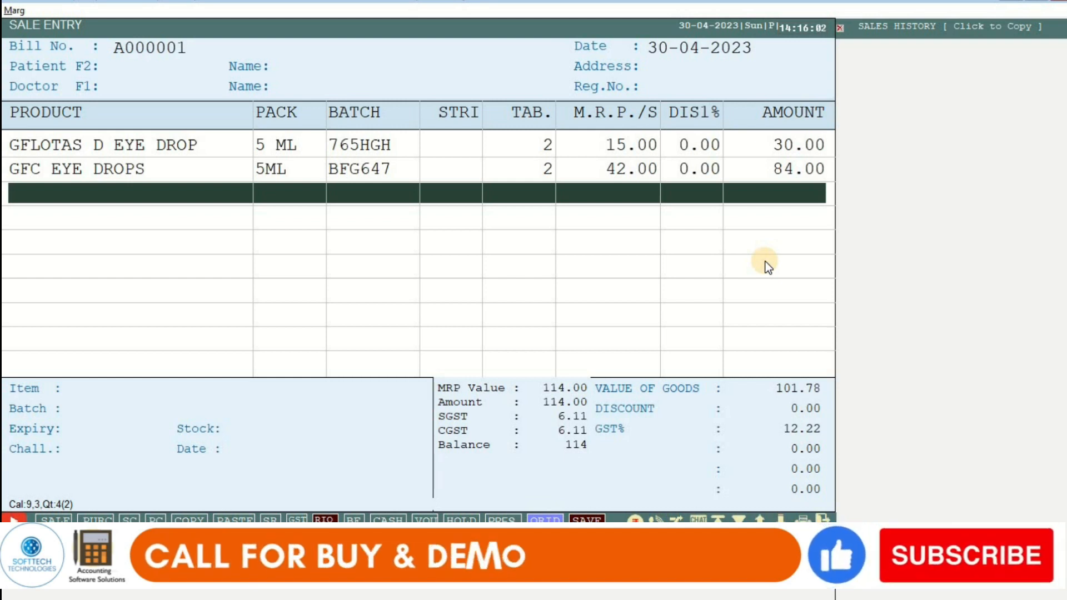
key(F2)
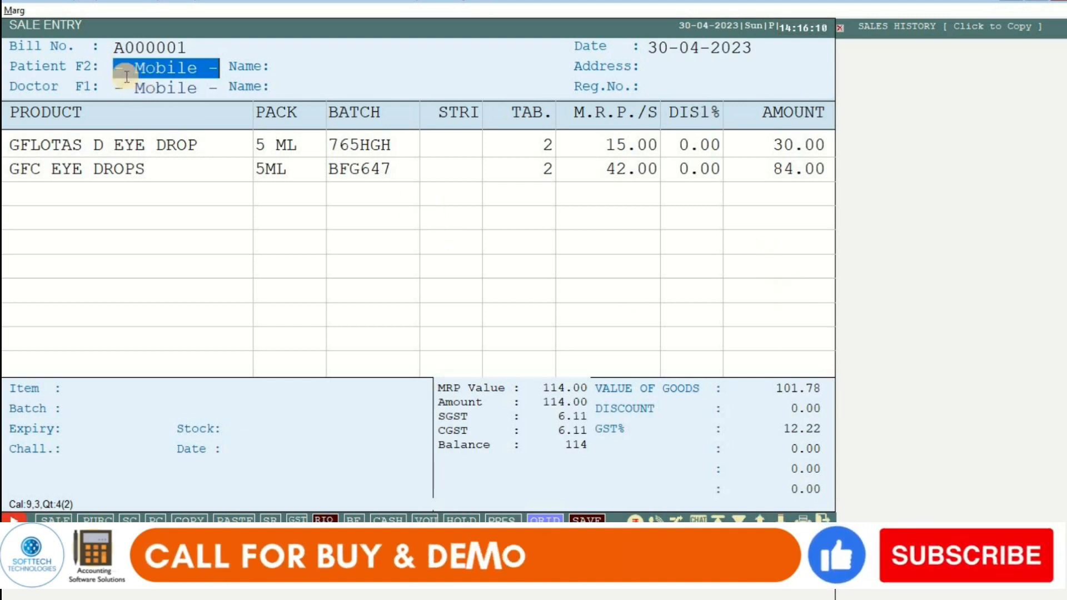
Step: Enter the patient's mobile number on the bill and accept creating a new patient record
click(160, 74)
text(9)
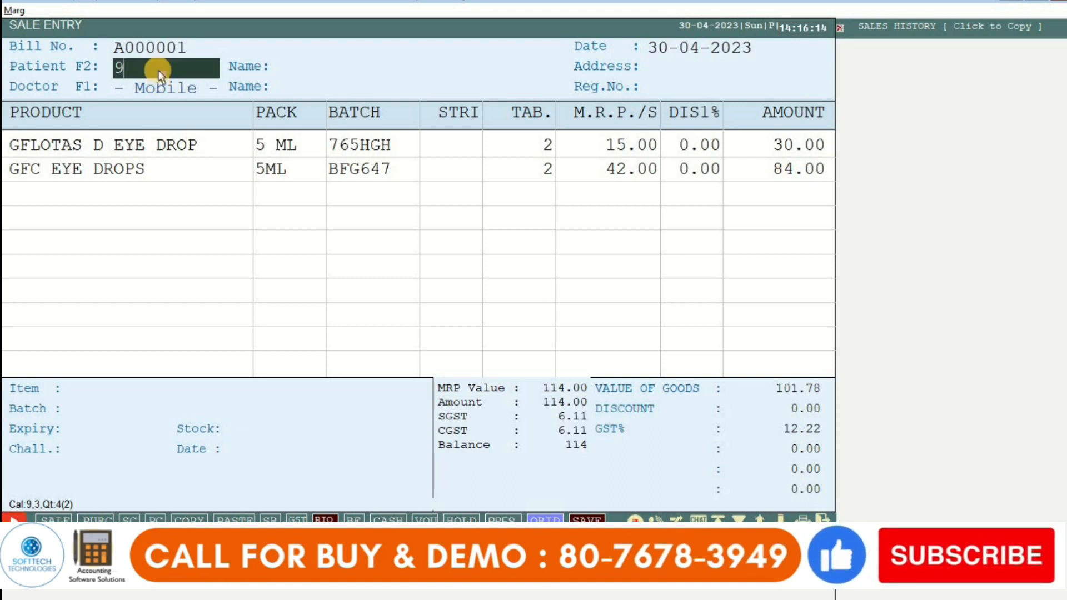
text(999999999)
key(Return)
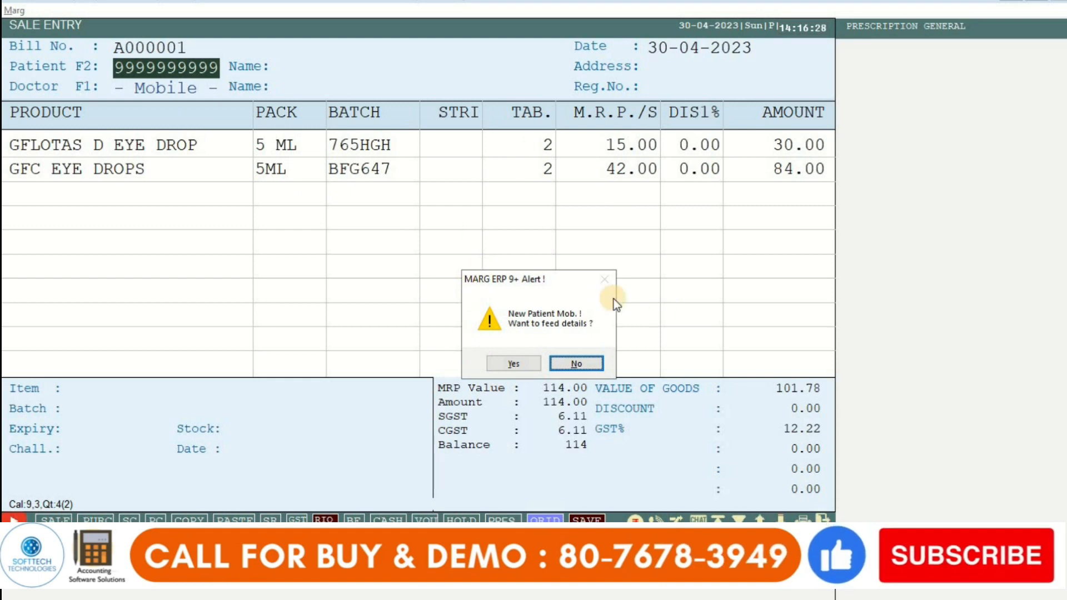
click(502, 363)
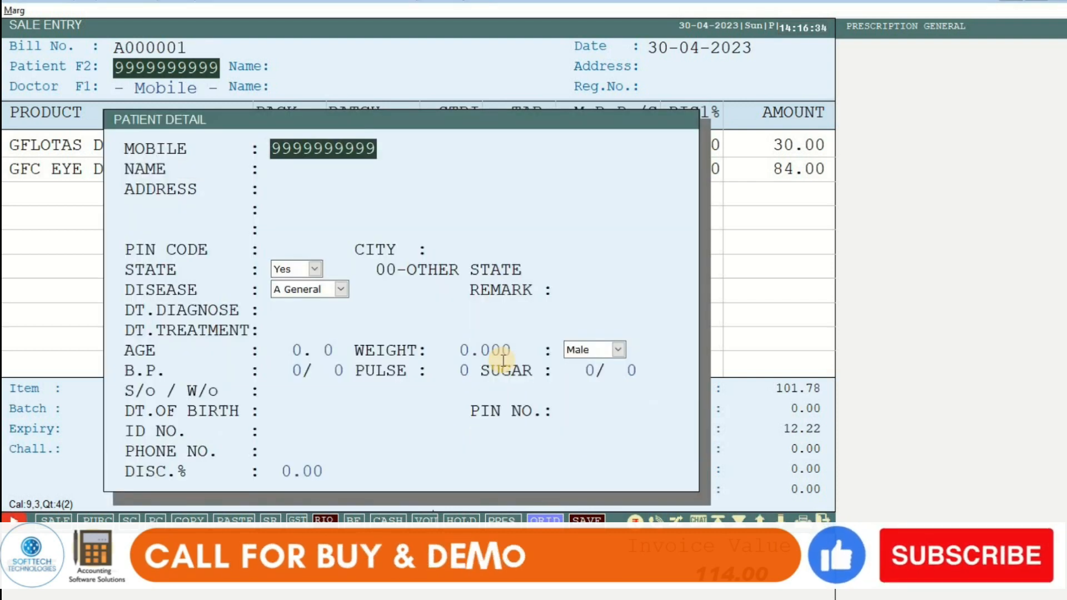
Step: Fill in the patient's name and address, skipping the remaining Patient Detail fields to reach Ledgers
key(Return)
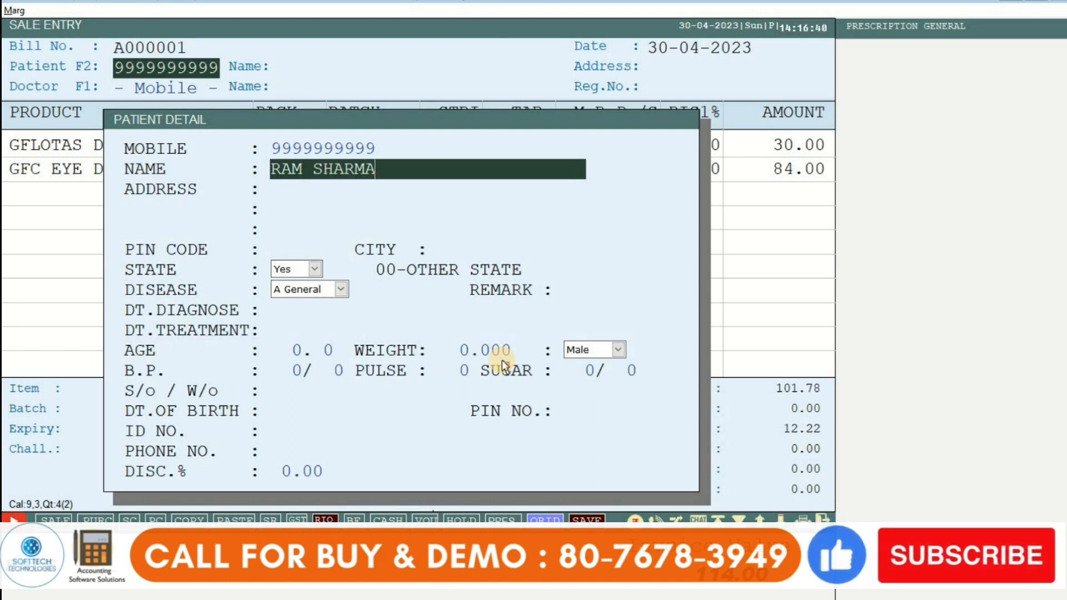
key(Return)
text(PU)
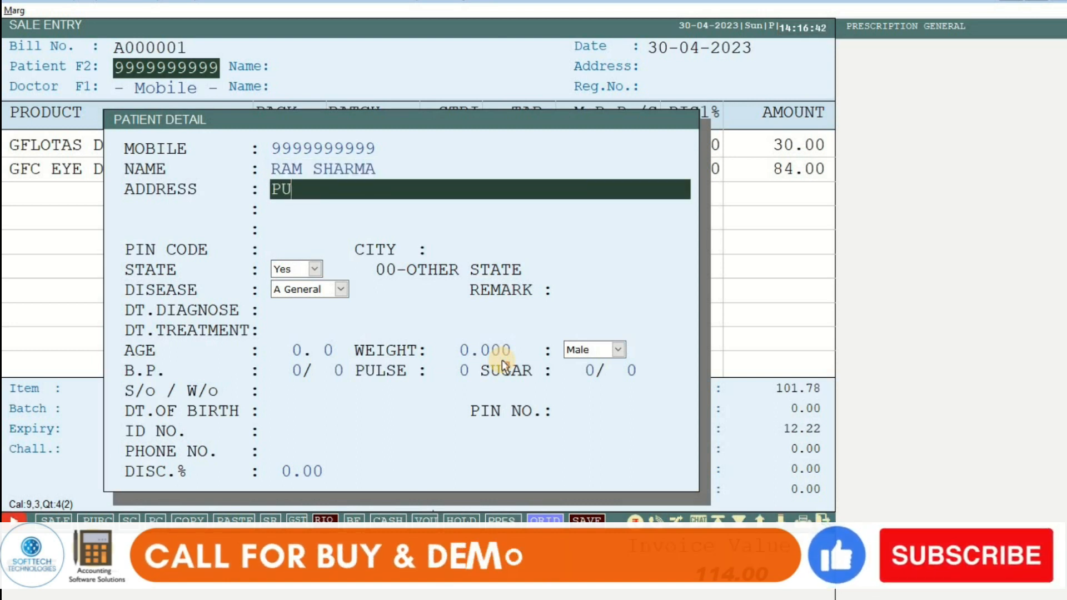
text(NJAB)
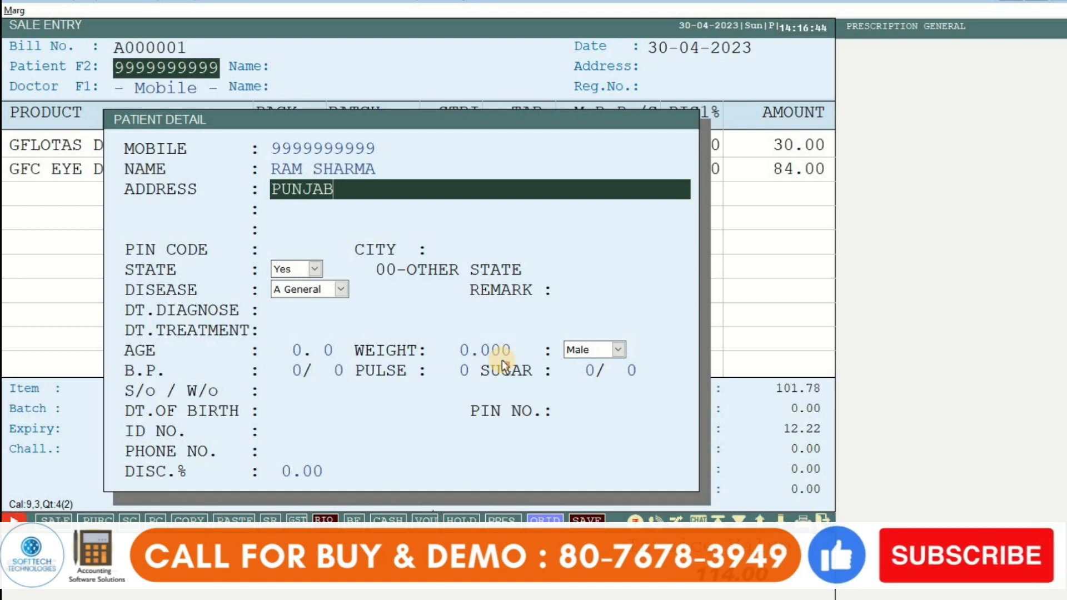
key(Return)
key(Return)
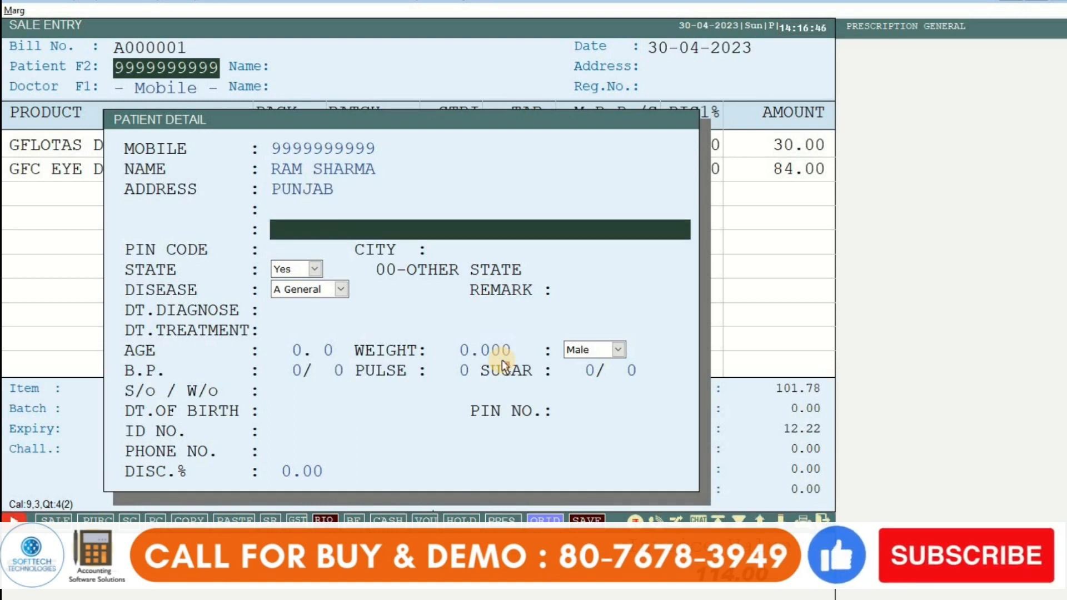
key(Return)
key(Return)
key(Return)
key(Return)
key(Return)
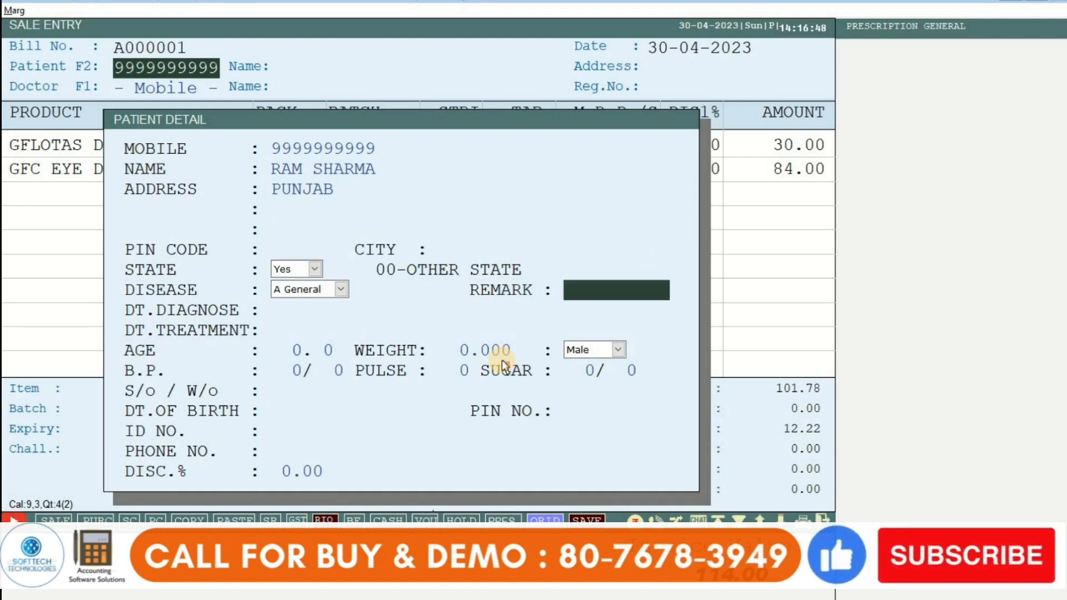
key(Return)
key(Return)
key(Return)
key(Return)
key(Return)
key(Return)
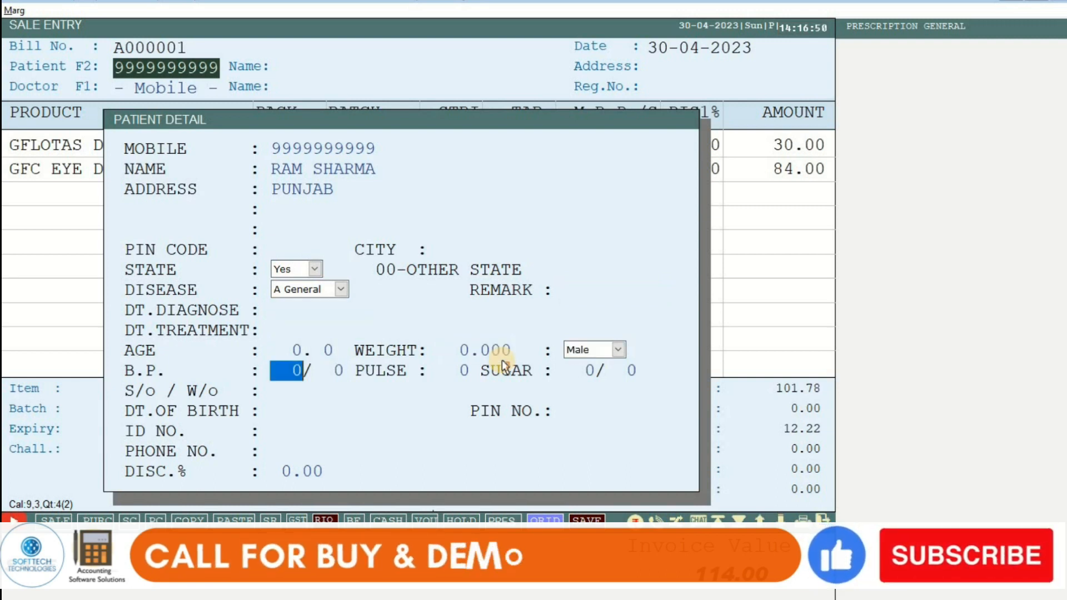
key(Return)
key(Return)
key(Return)
key(Return)
key(Return)
key(Return)
key(Return)
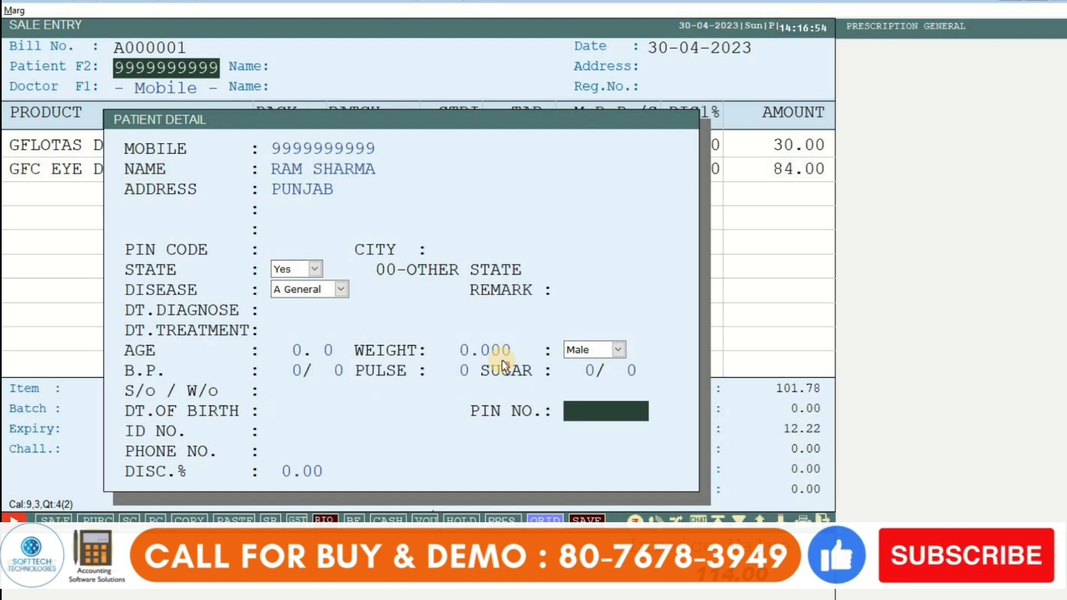
key(Return)
key(Return)
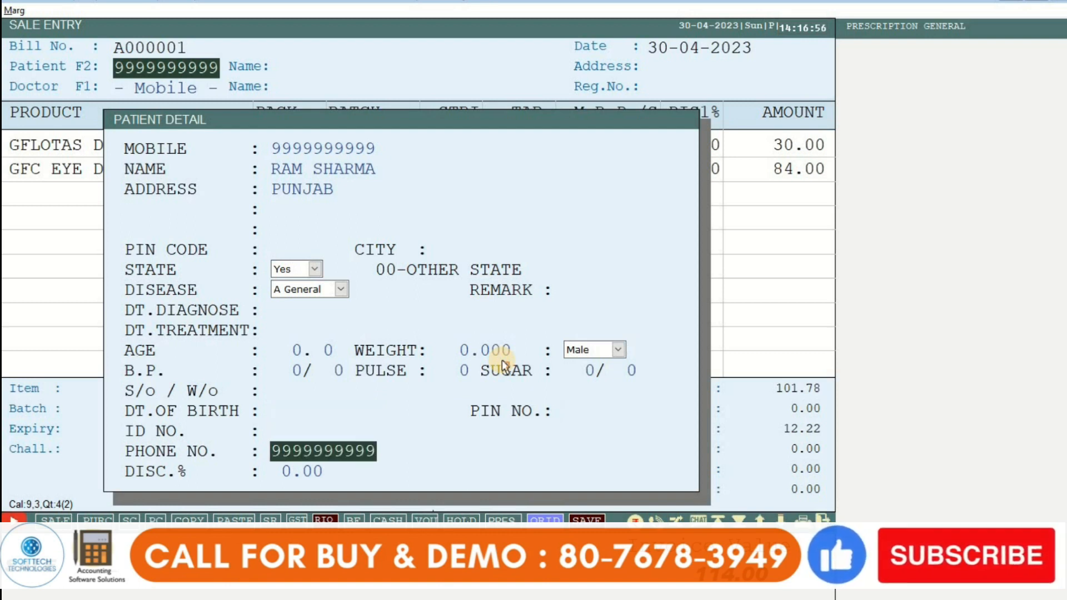
key(Return)
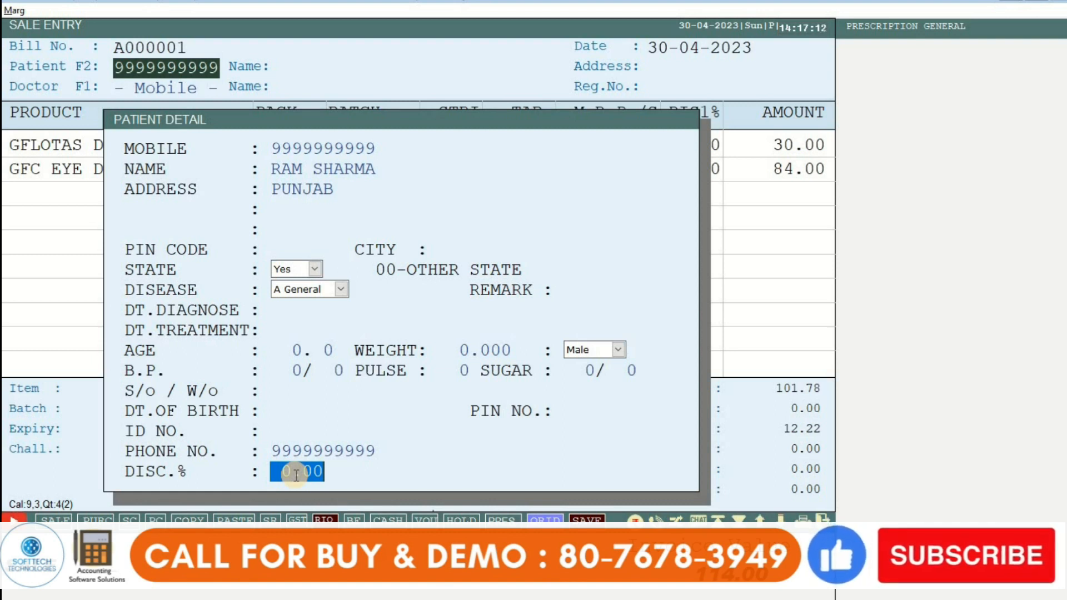
key(Return)
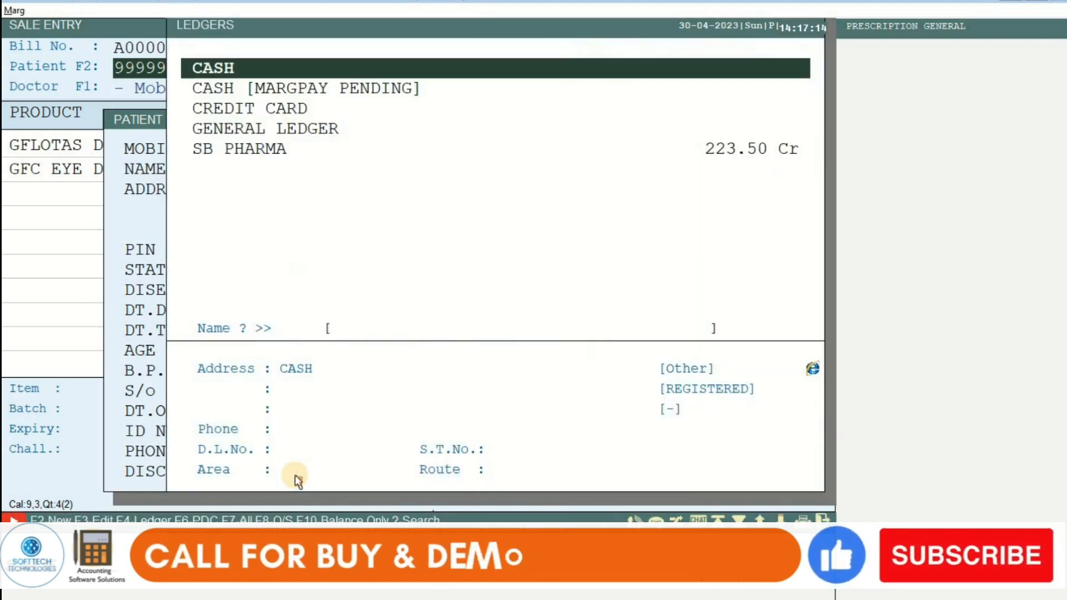
Step: Charge the sale to the CASH ledger and enter the doctor's mobile number as a new doctor
key(Return)
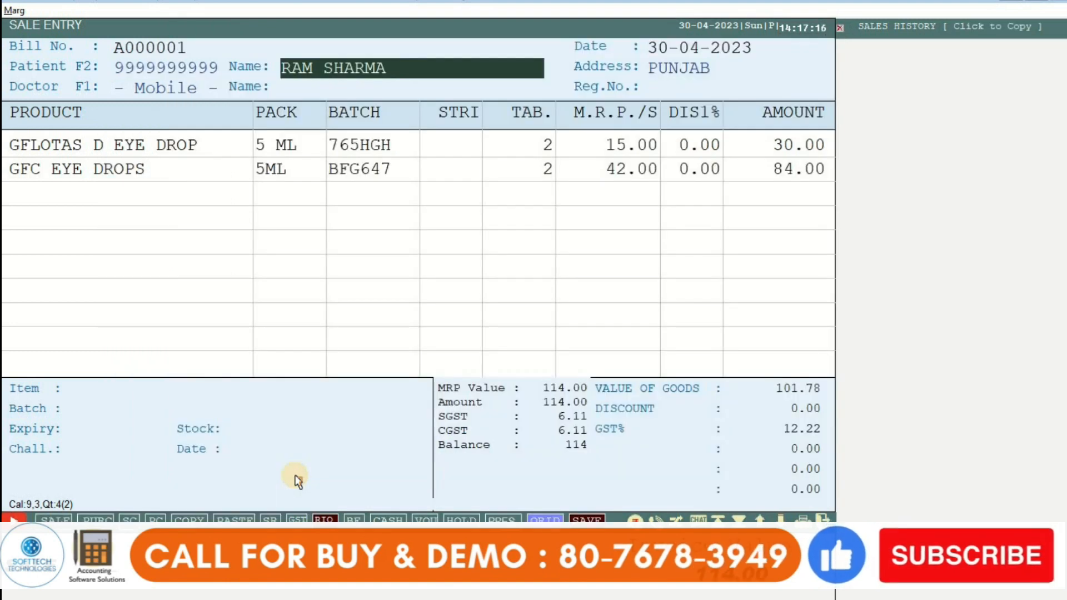
key(Return)
key(Return)
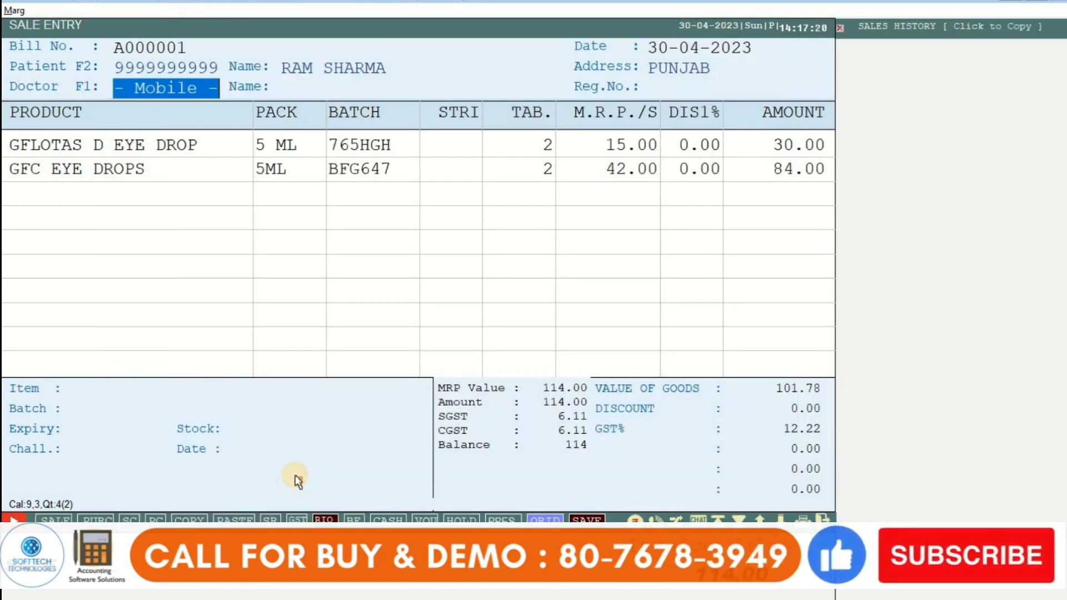
text(88888)
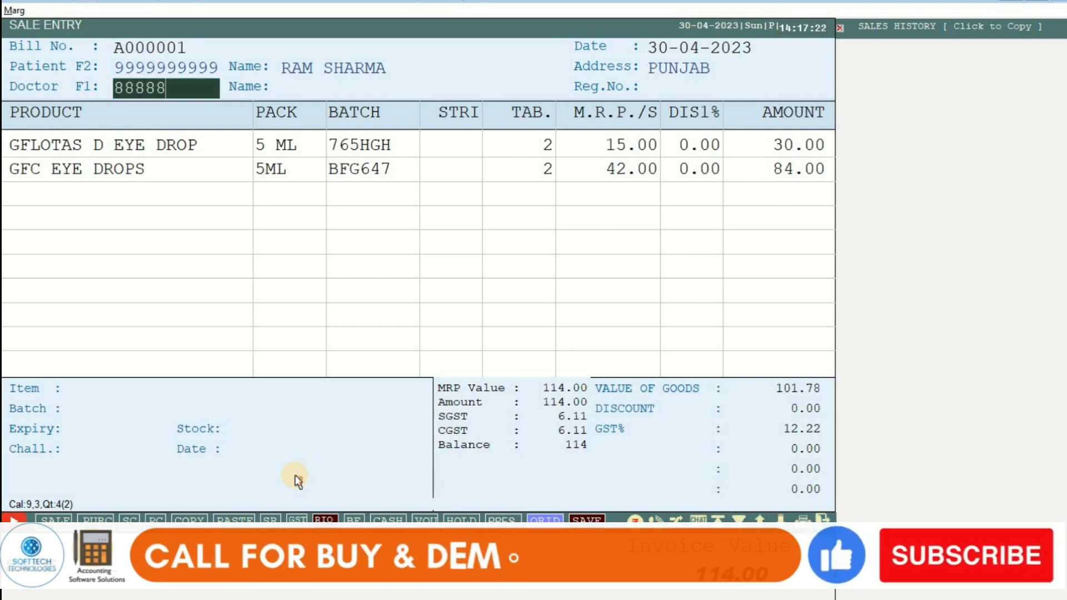
text(88888888)
key(Return)
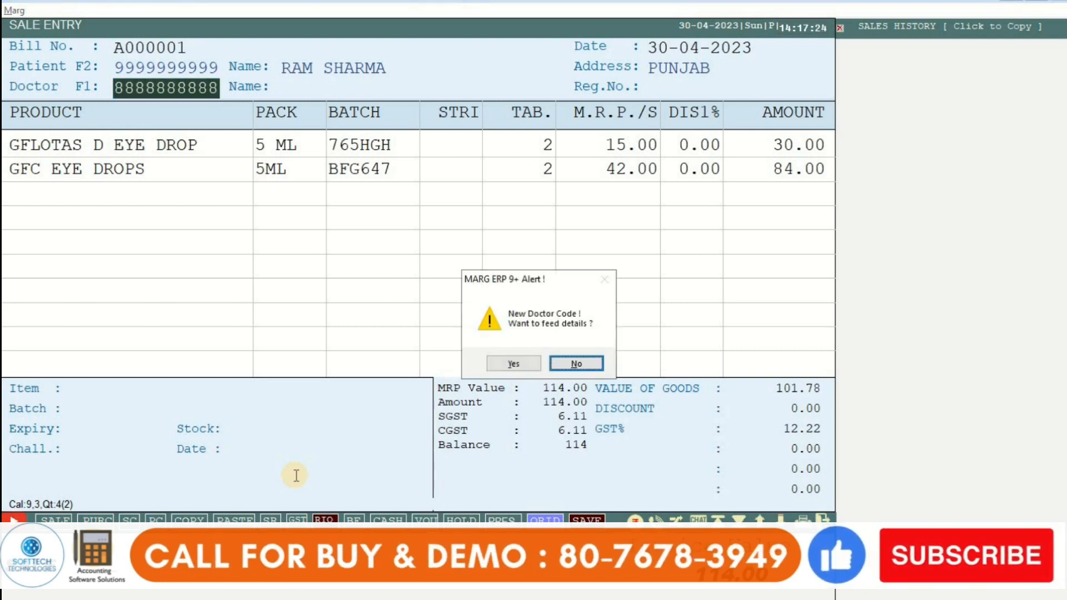
key(Left)
key(Return)
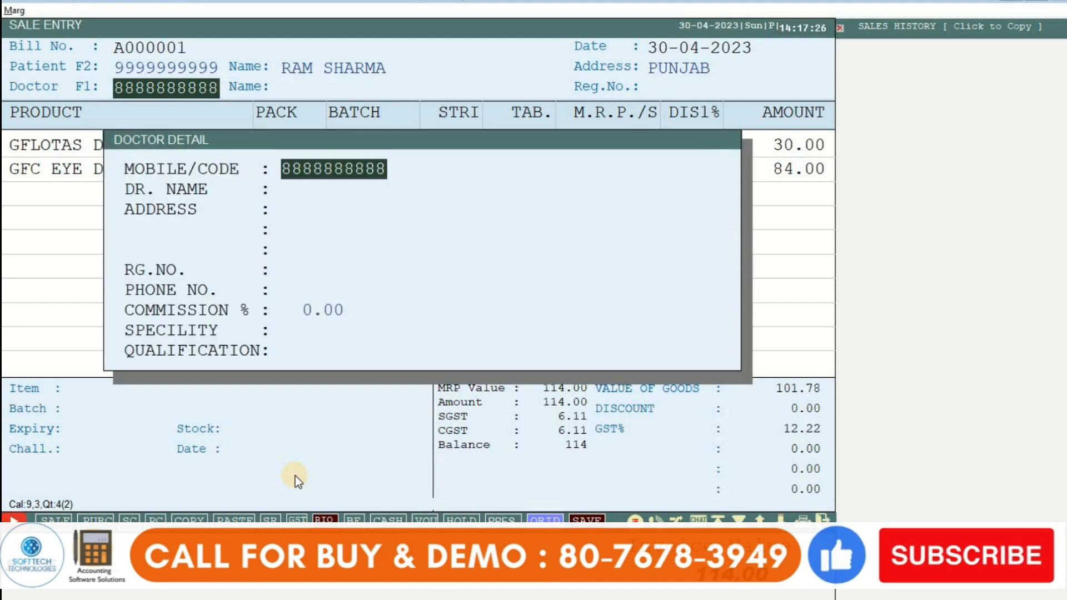
Step: Enter the doctor's name, address, registration number and phone number in Doctor Detail
key(Return)
text(DR)
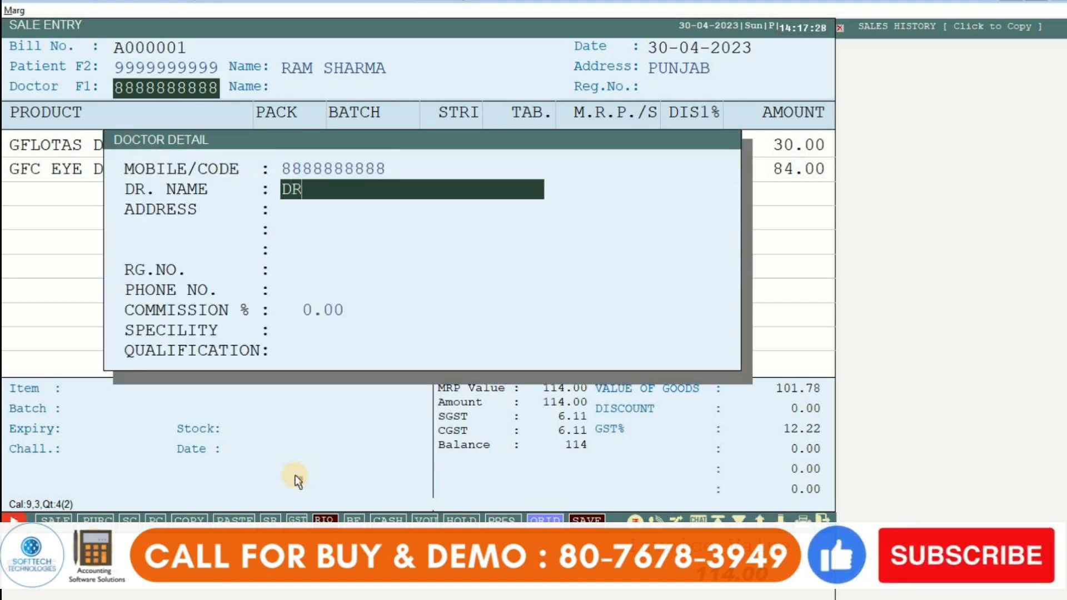
text(.SAHIL)
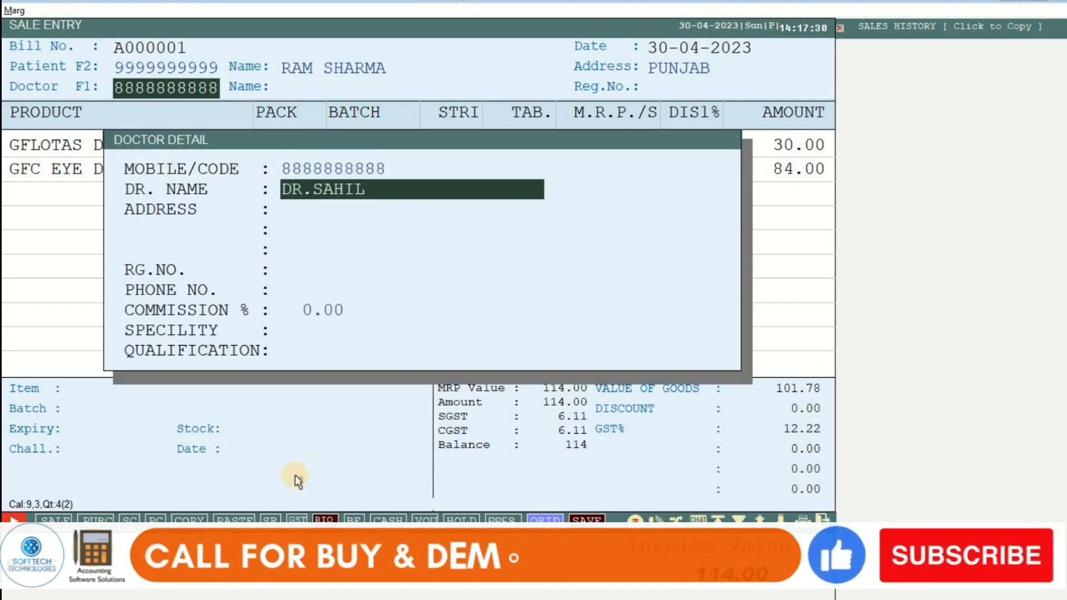
key(Return)
text(DELHI)
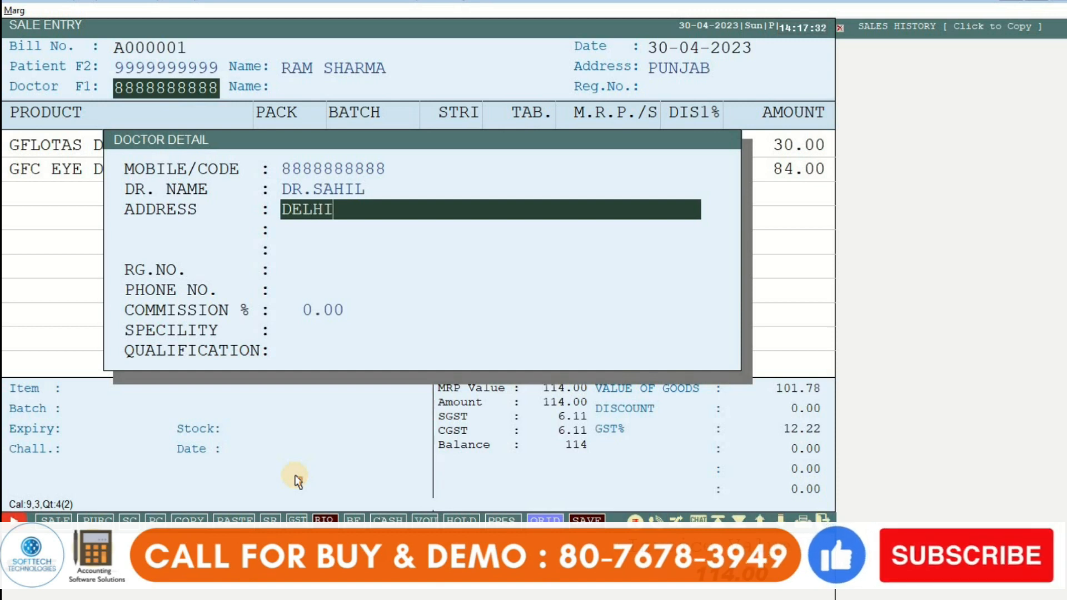
key(Return)
key(Return)
key(Return)
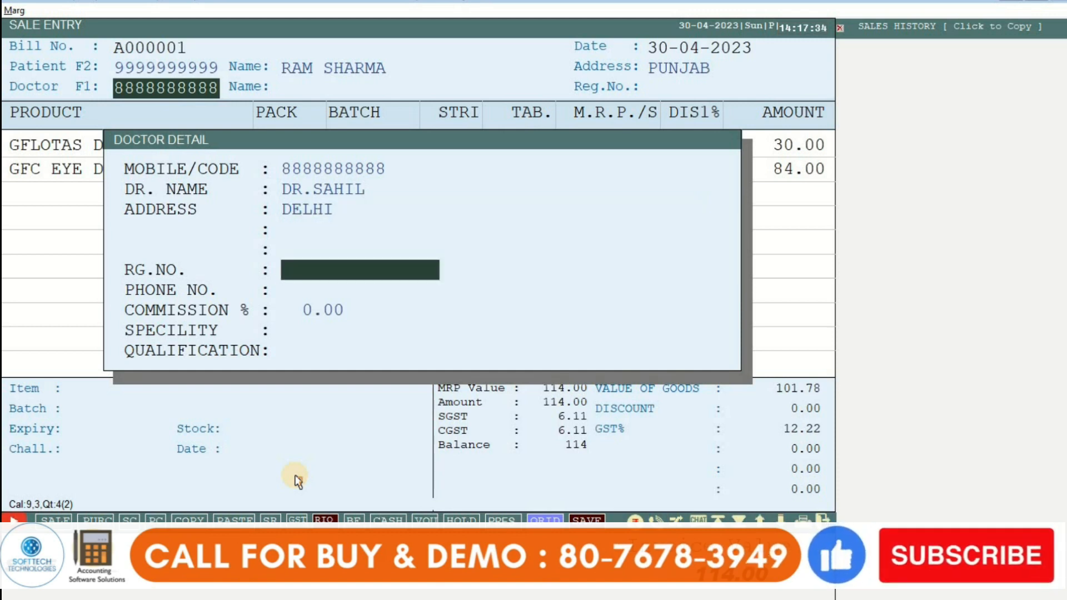
text(87687687)
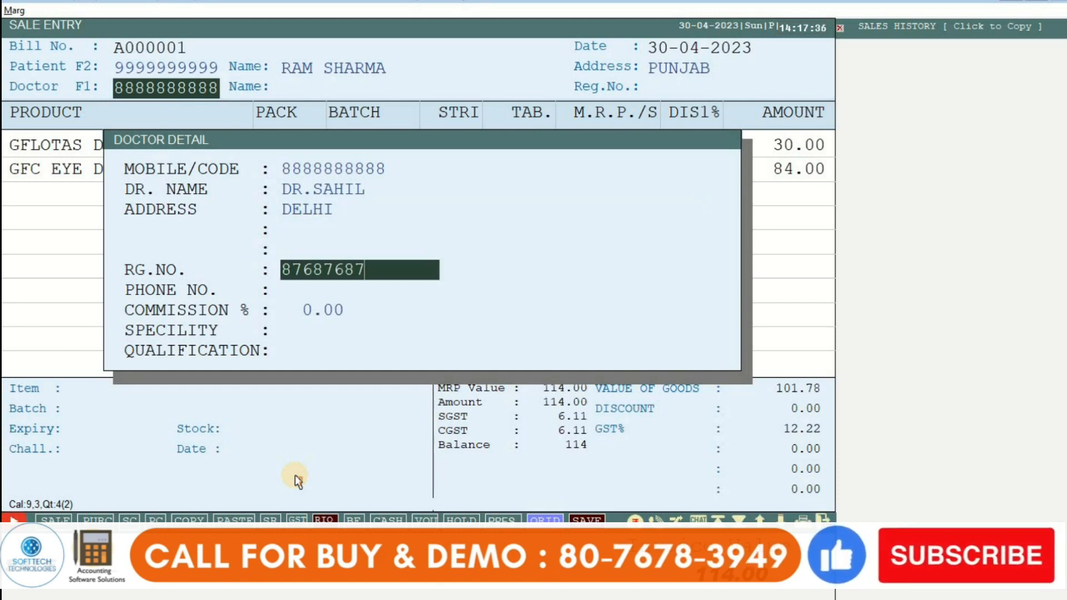
text(6)
key(Return)
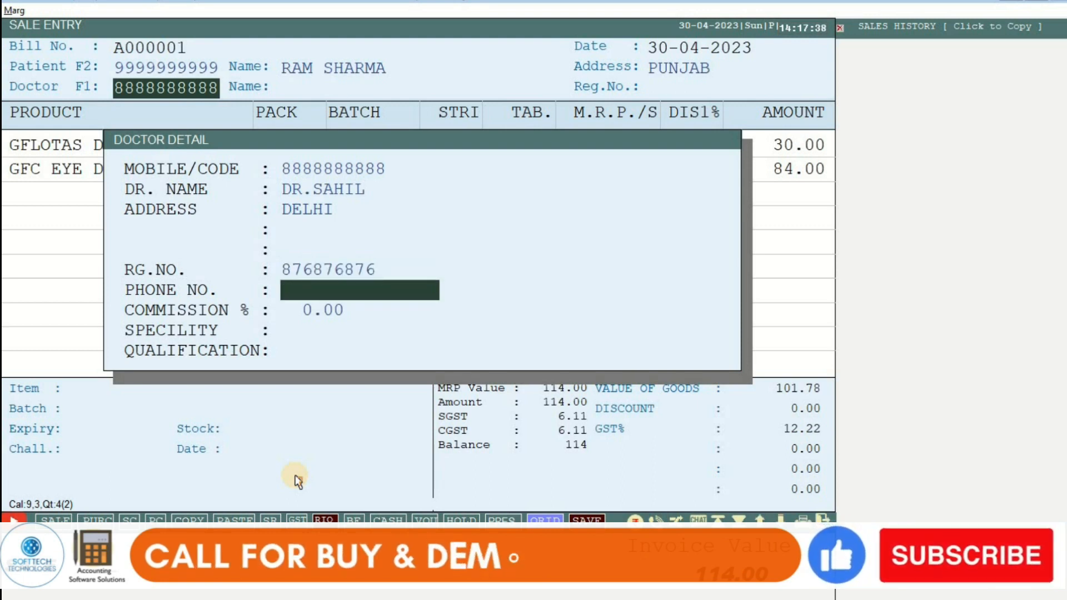
key(Return)
key(Up)
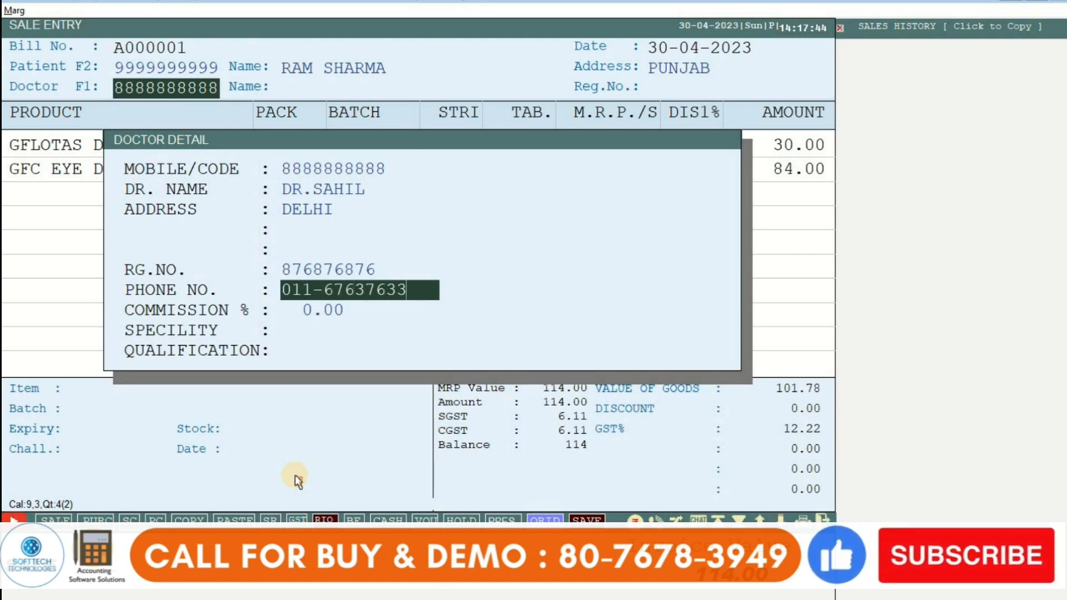
key(Return)
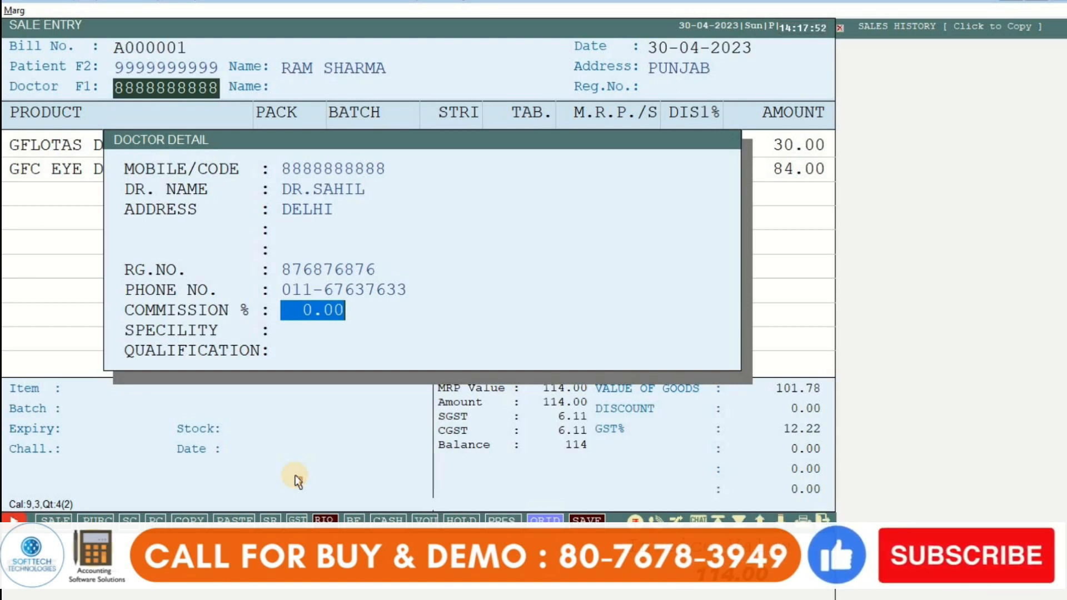
Step: Leave the doctor's commission at 0.00, set speciality to SKIN, and clear the qualification entry
text(10)
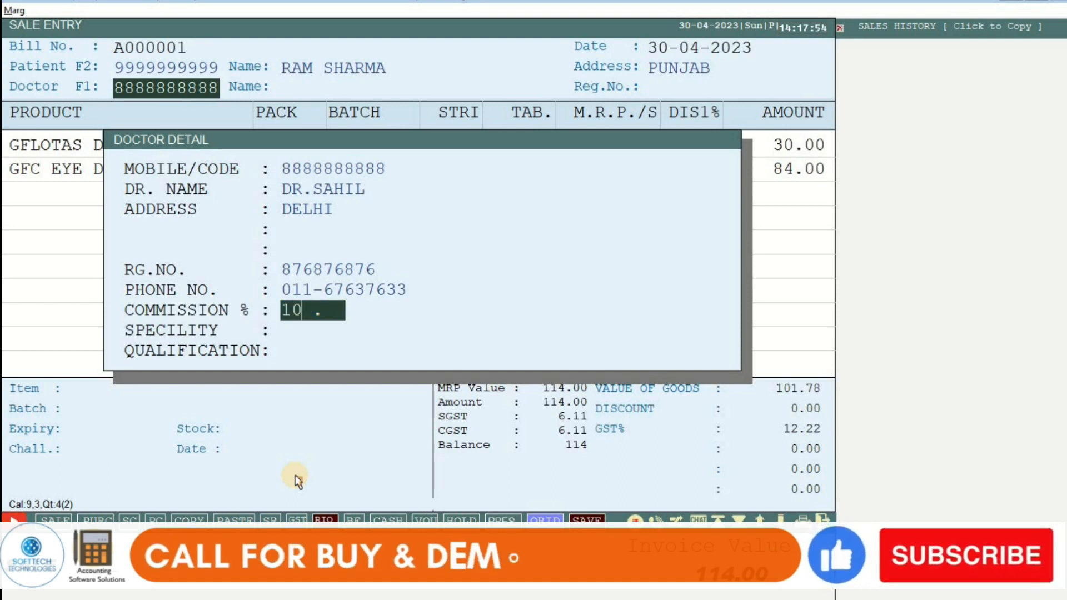
key(BackSpace)
key(BackSpace)
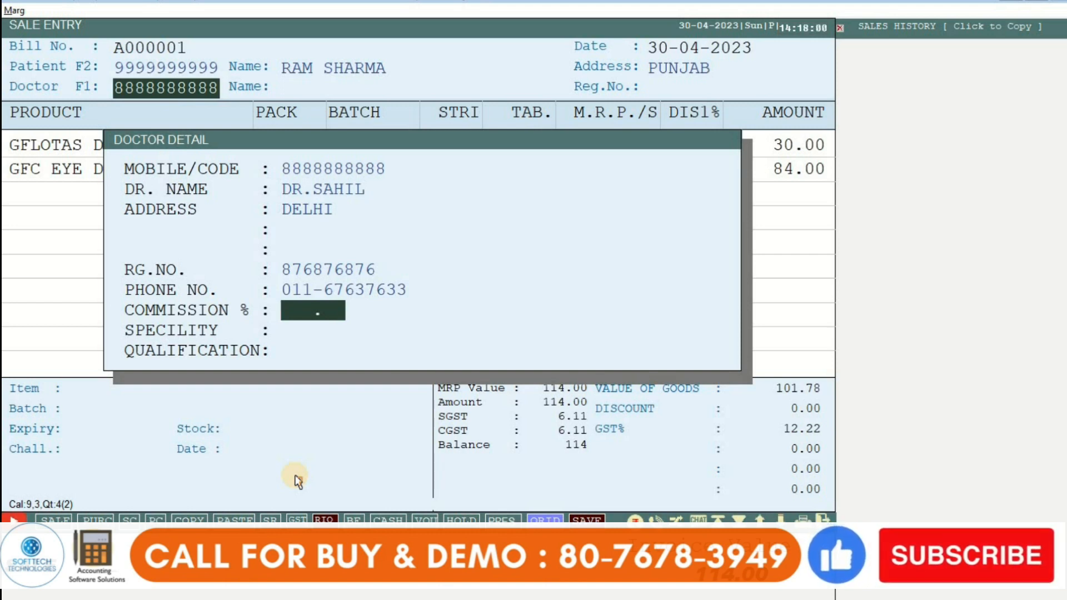
key(Return)
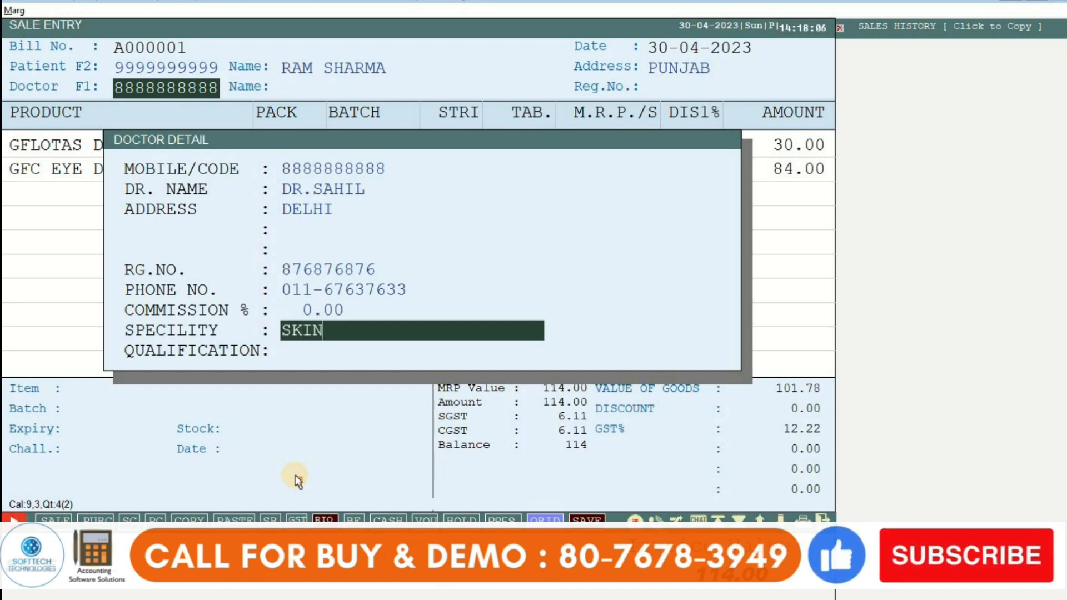
text(SKIN)
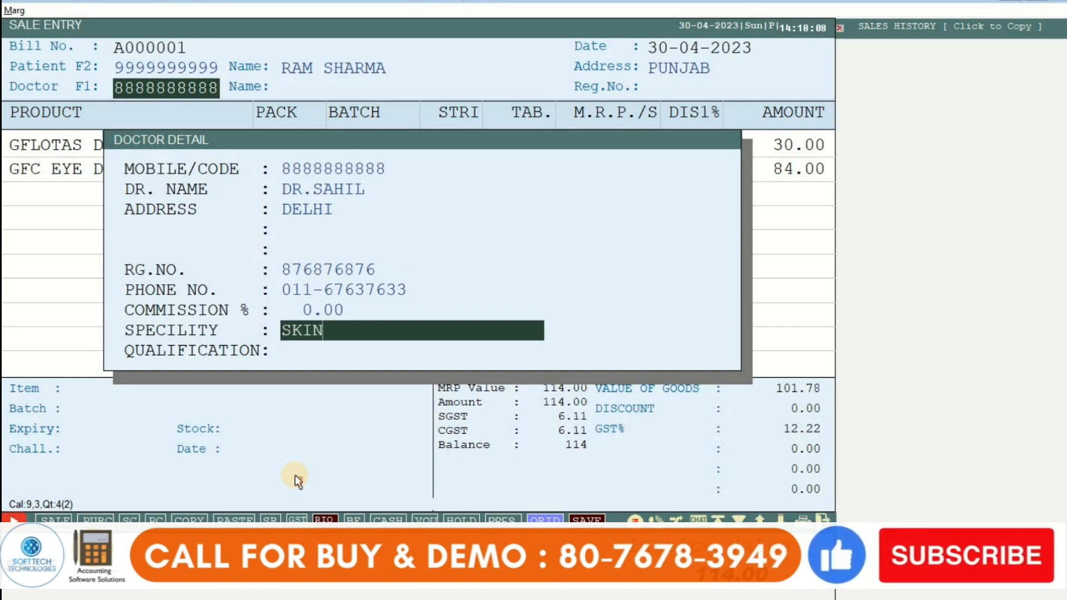
key(Return)
text(M)
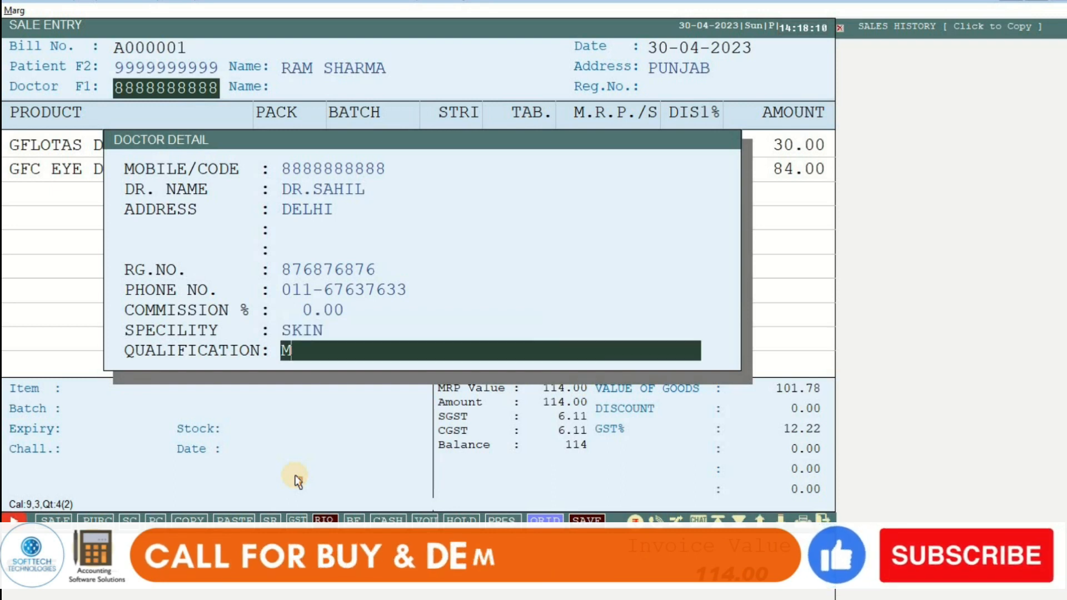
text(BBS)
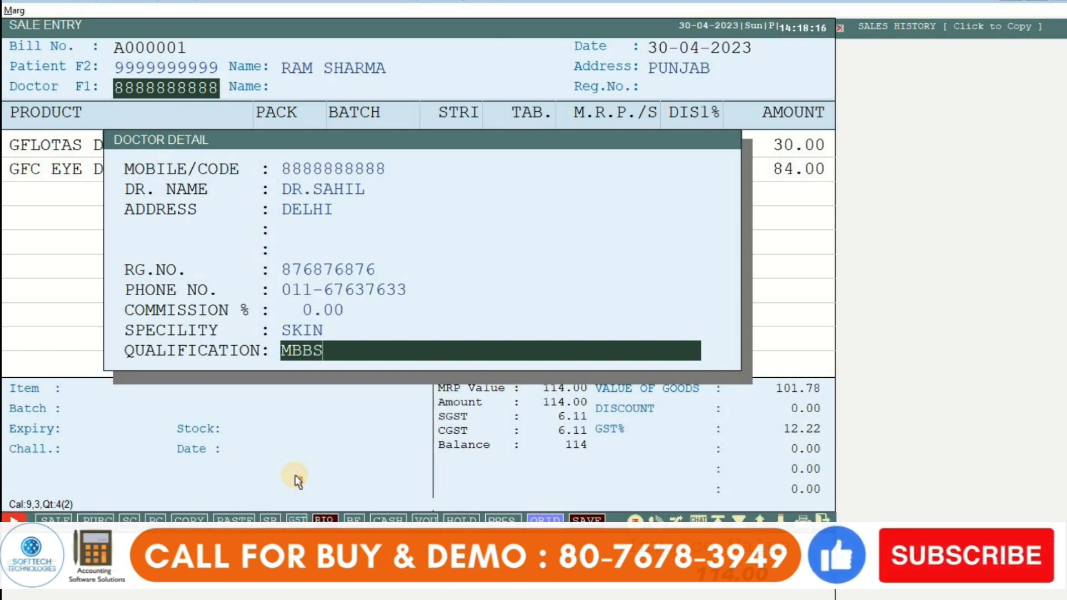
key(BackSpace)
key(BackSpace)
key(BackSpace)
key(BackSpace)
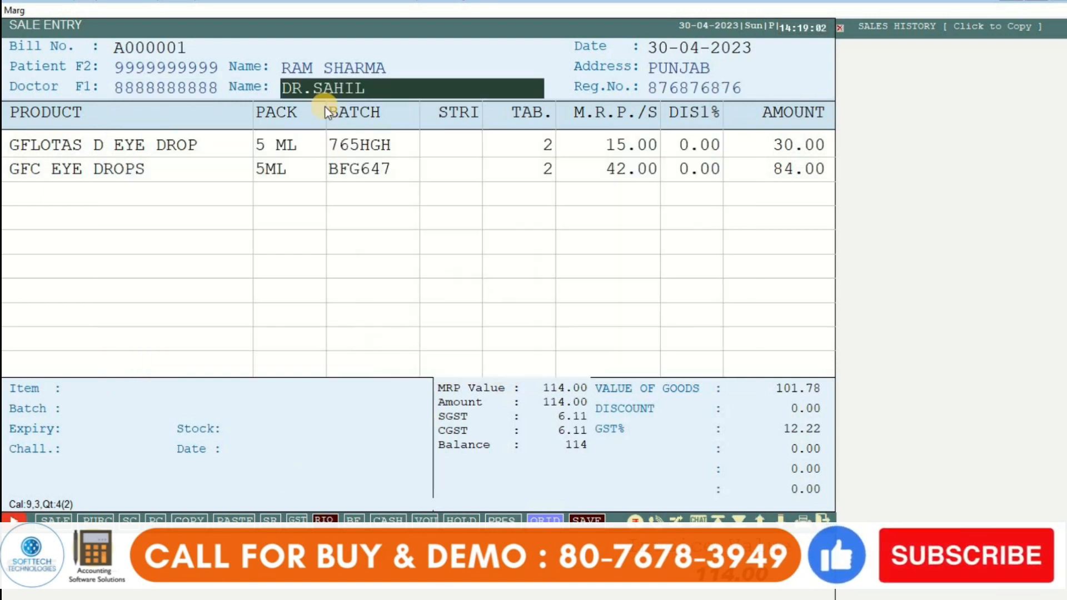
Step: Apply a 10% bill discount, reducing the bill total to 102.60
key(Return)
key(Return)
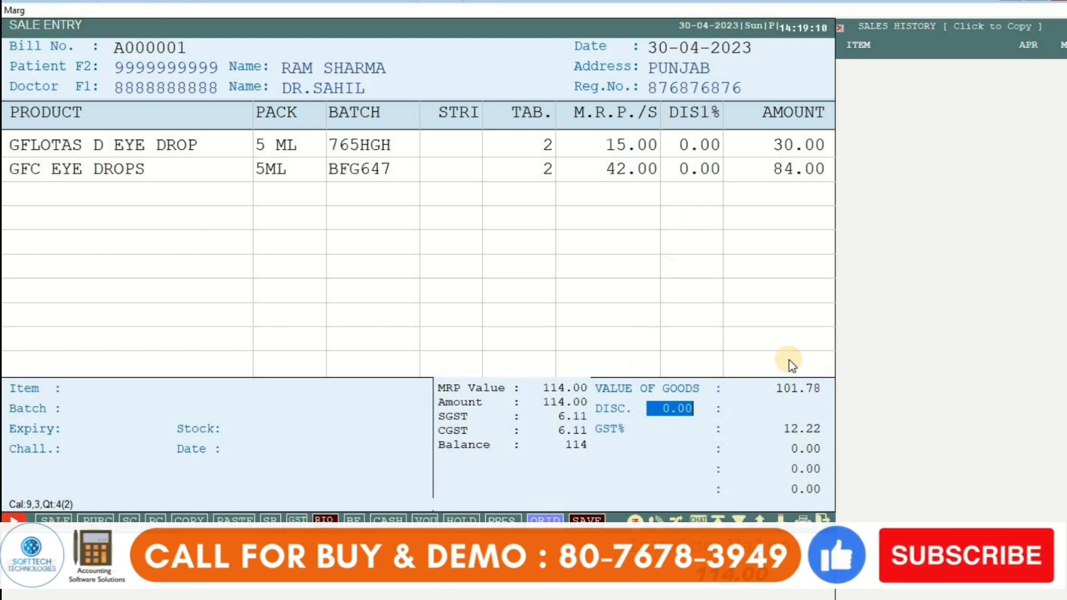
text(10)
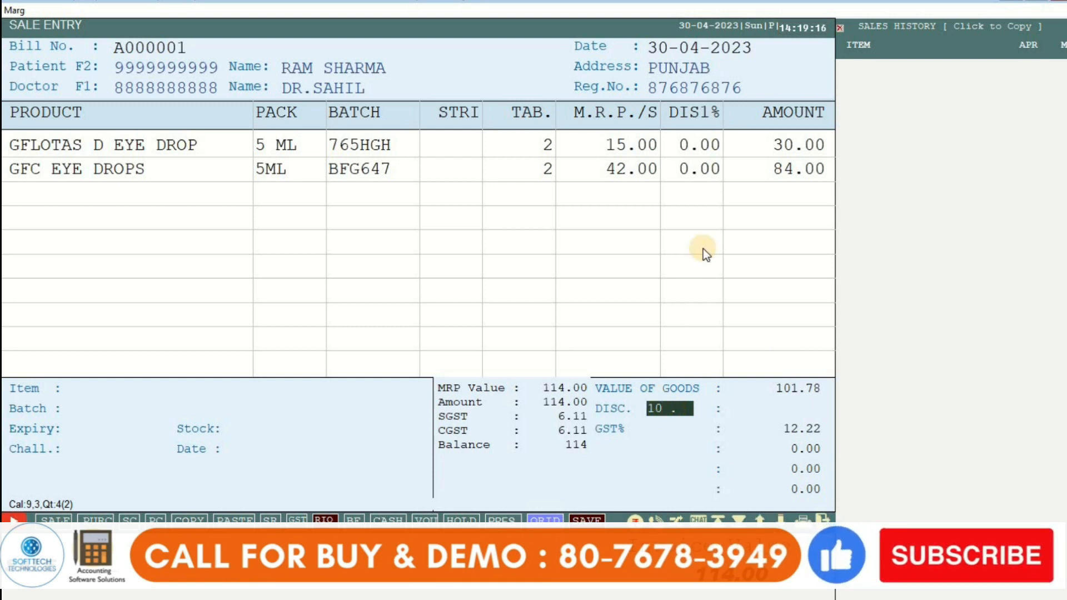
key(Return)
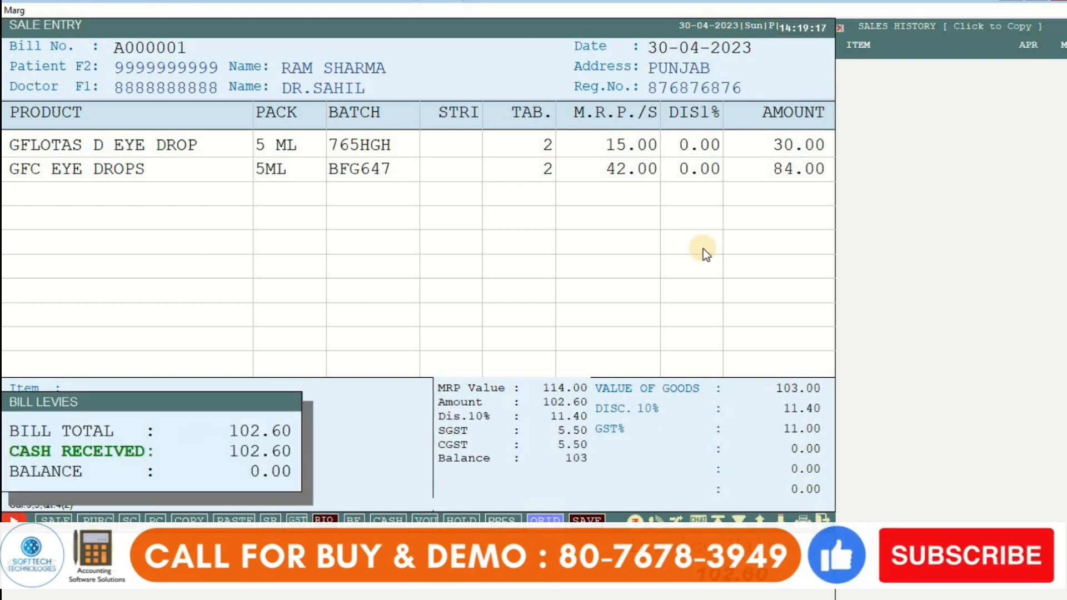
Step: Save bill A000001 and send it to the GST invoice print preview
key(Return)
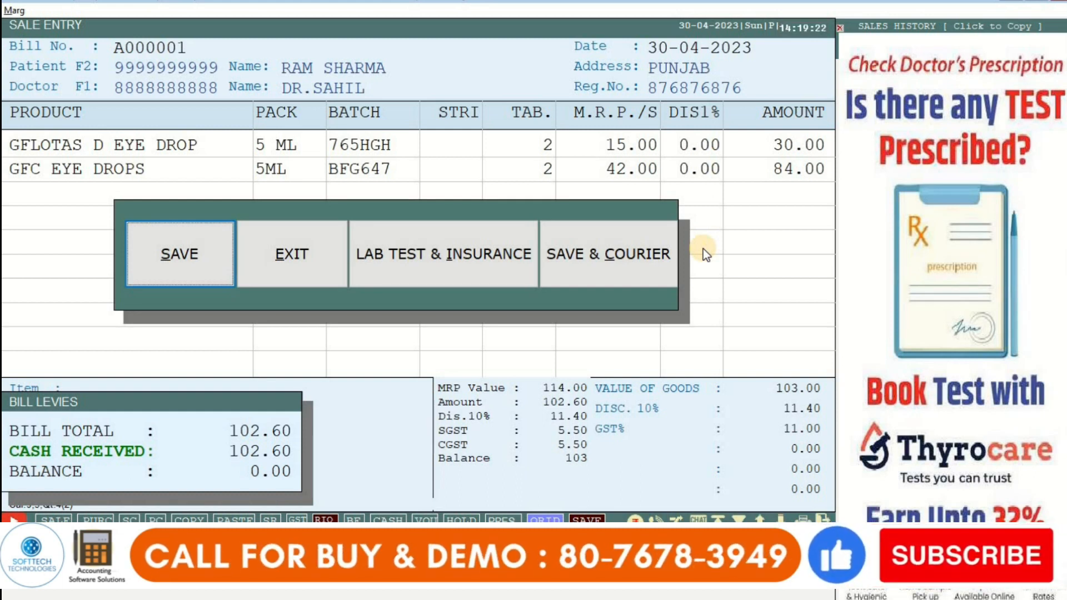
click(174, 258)
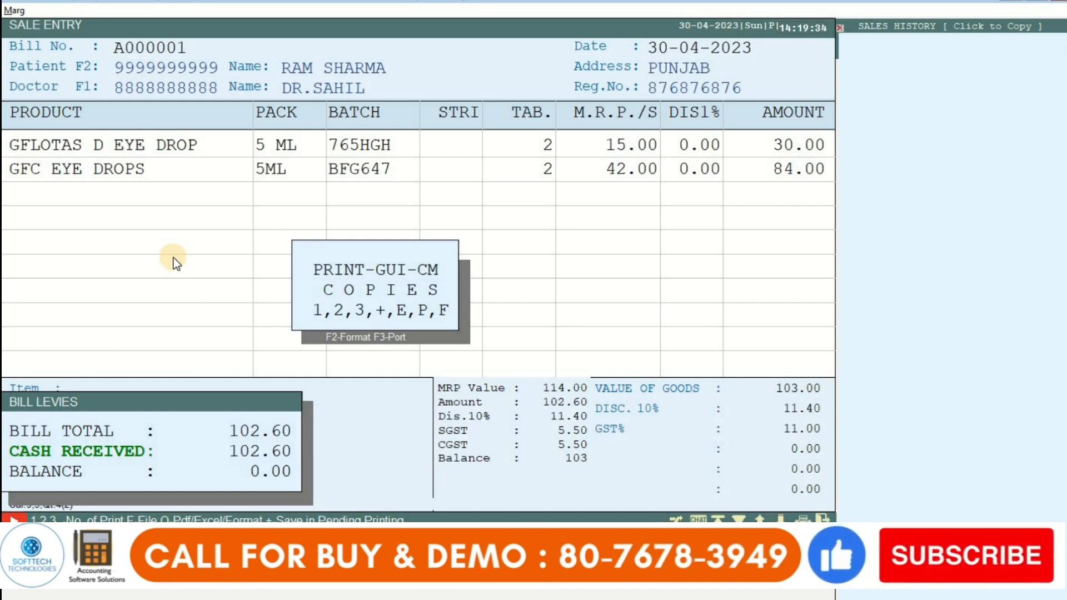
key(1)
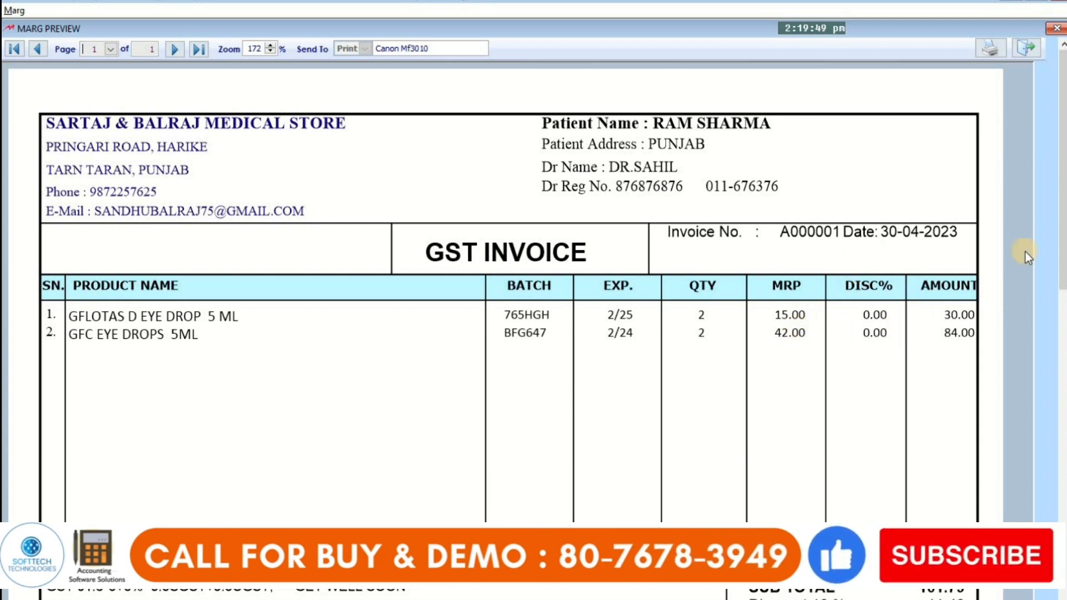
Step: Scroll the invoice preview to the 102.60 grand total, then close it and leave Sale Entry
drag(1063, 200, 1062, 298)
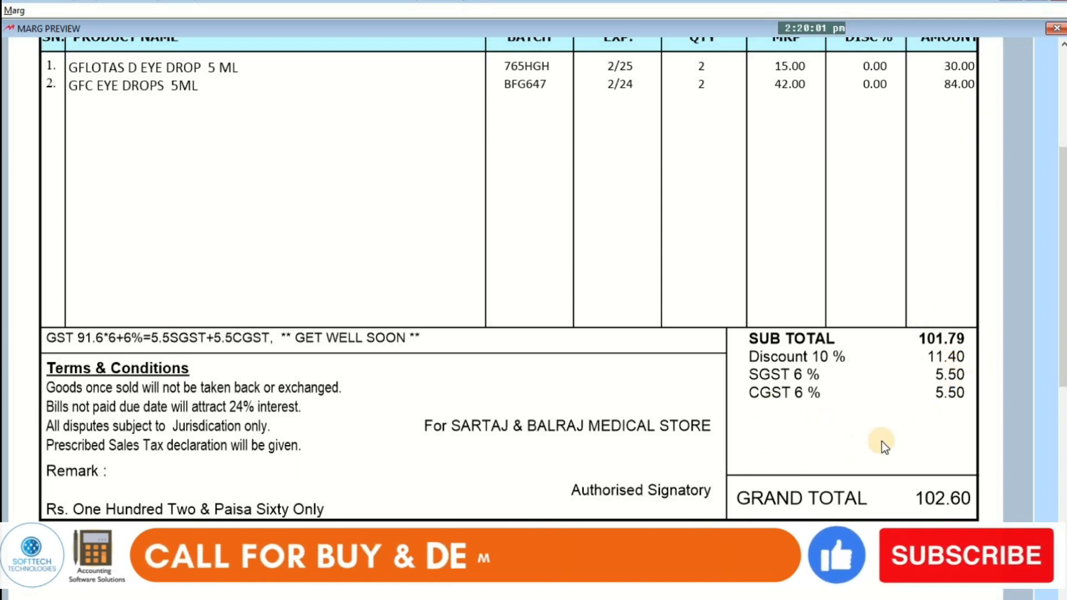
scroll(882, 440, down, 5)
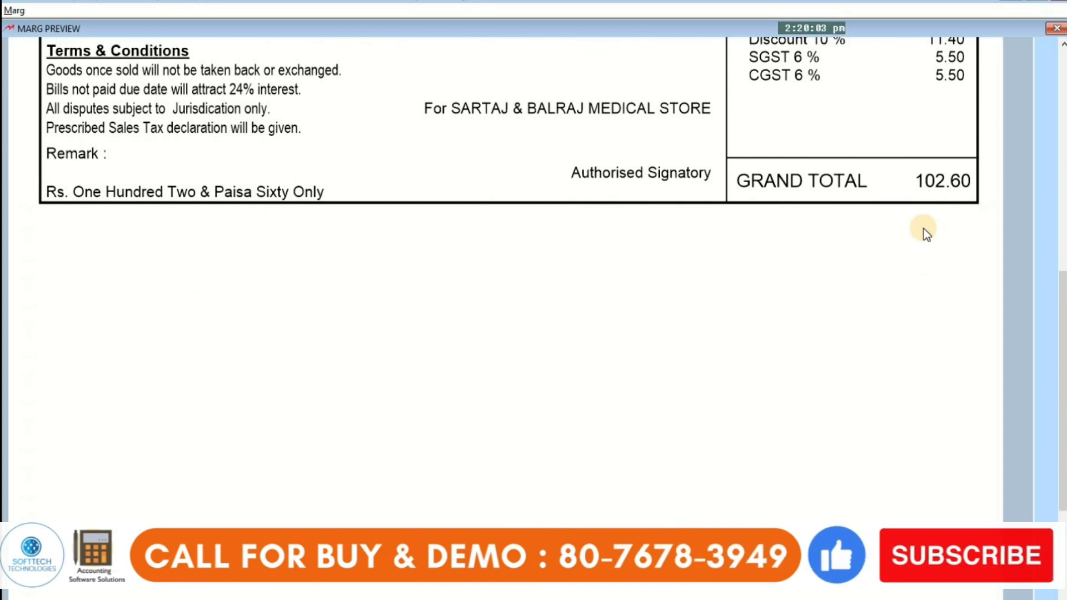
scroll(924, 229, up, 10)
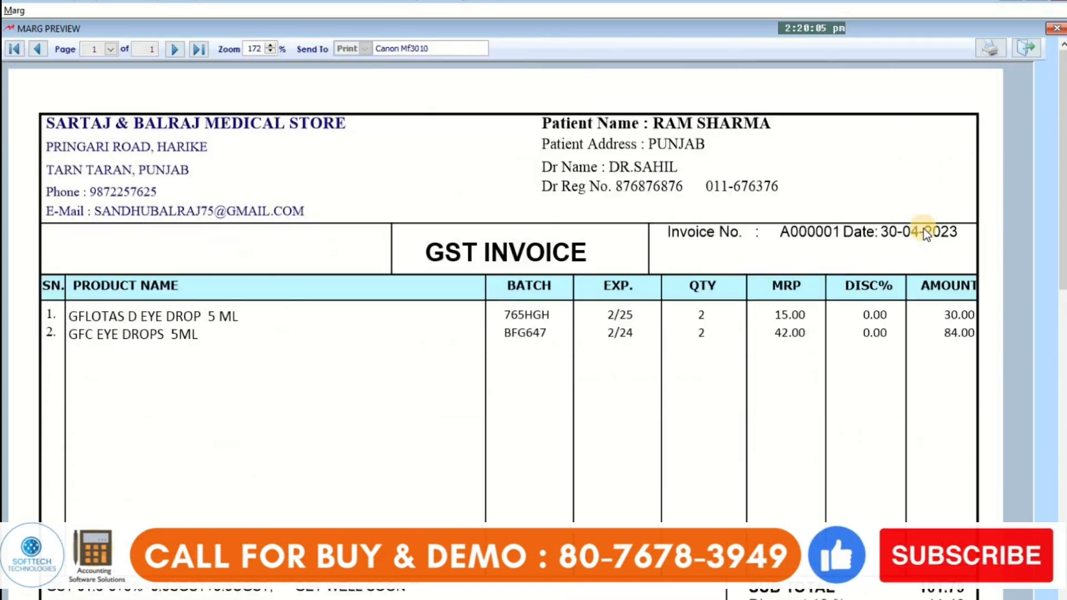
key(Escape)
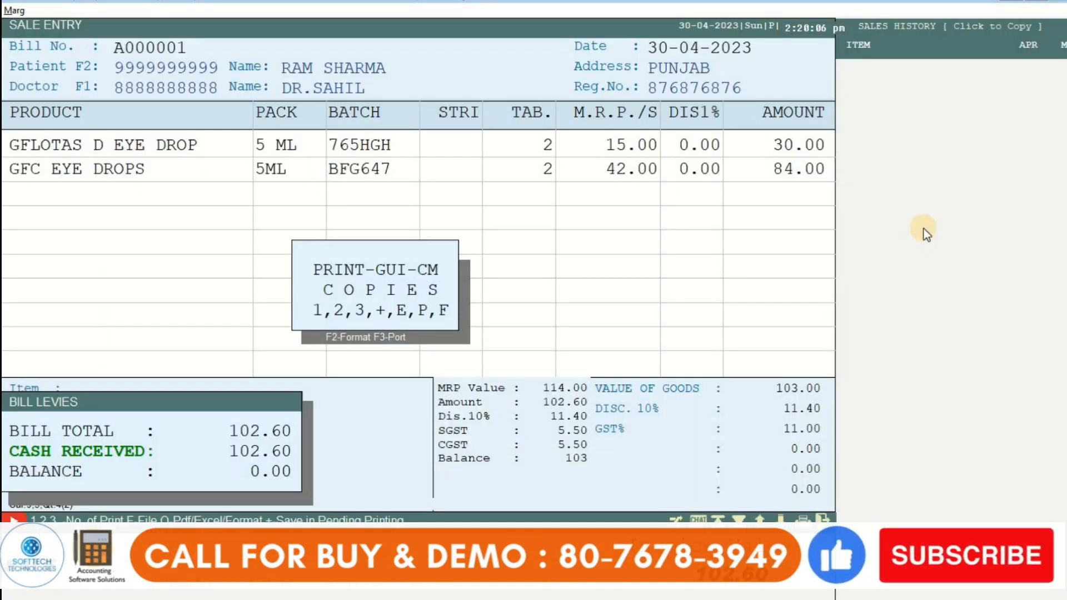
key(Escape)
key(Escape)
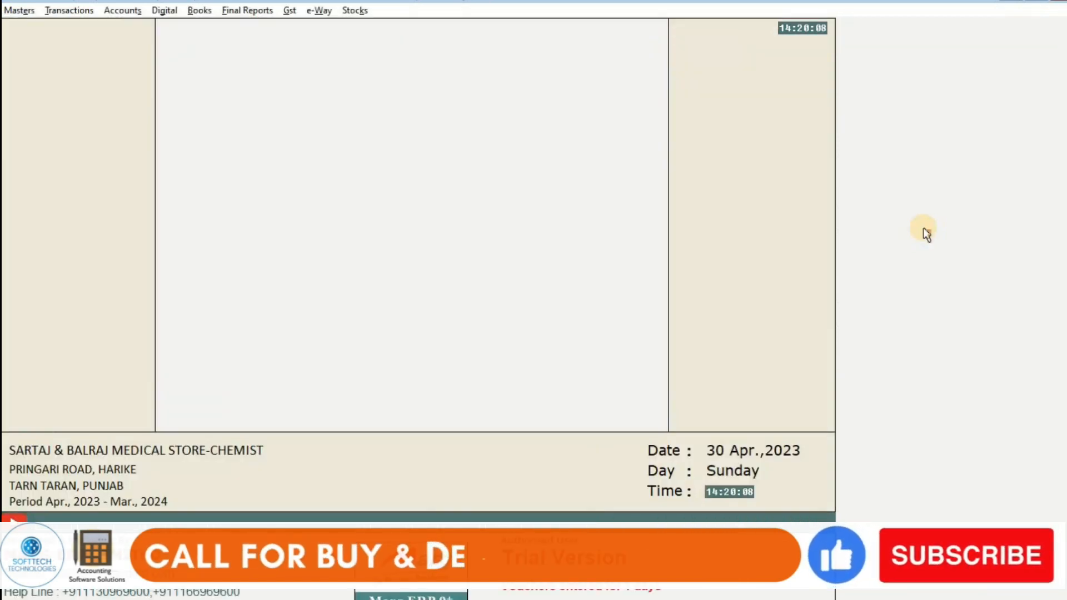